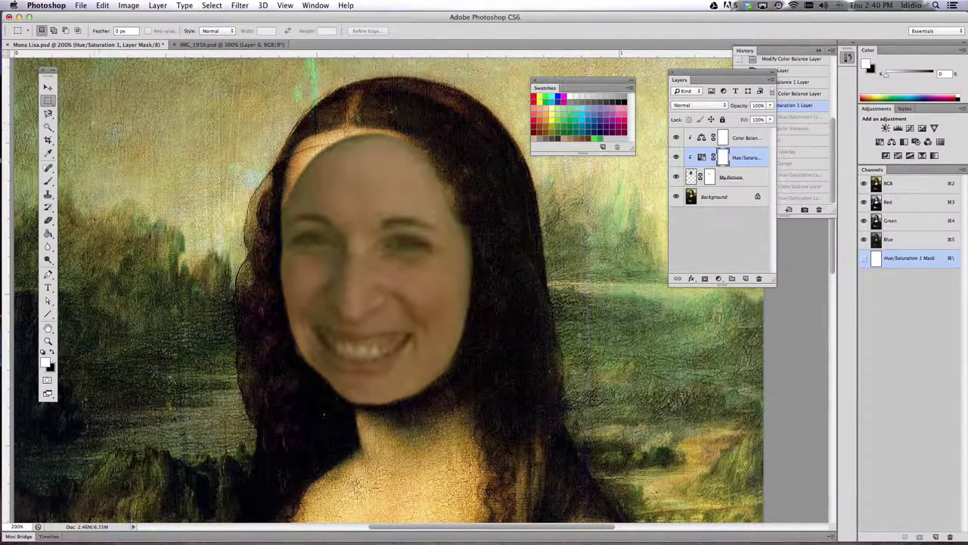
# Hide the My Picture layer and marquee-select a rectangle of cracked skin about 111 by 88 pixels on the chest
pyautogui.click(48, 100)
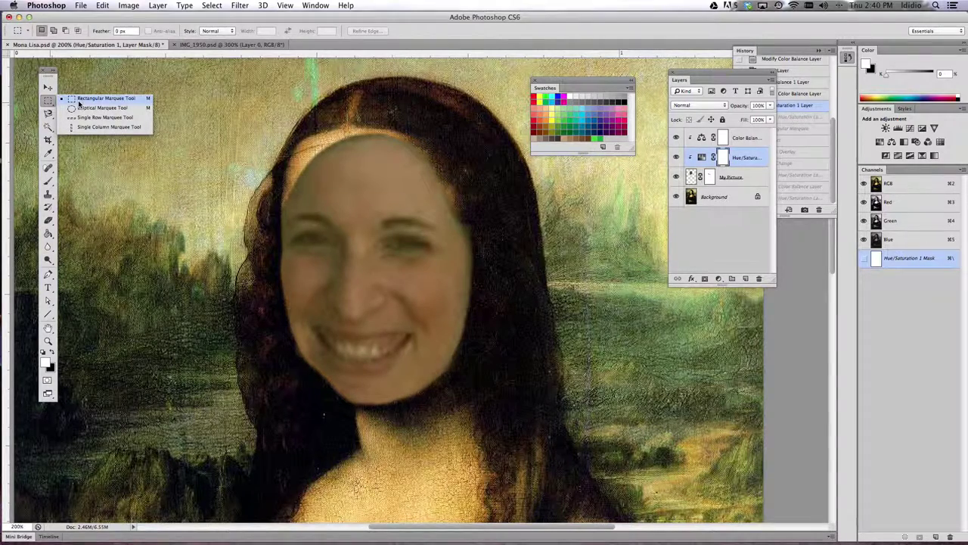
pyautogui.click(103, 105)
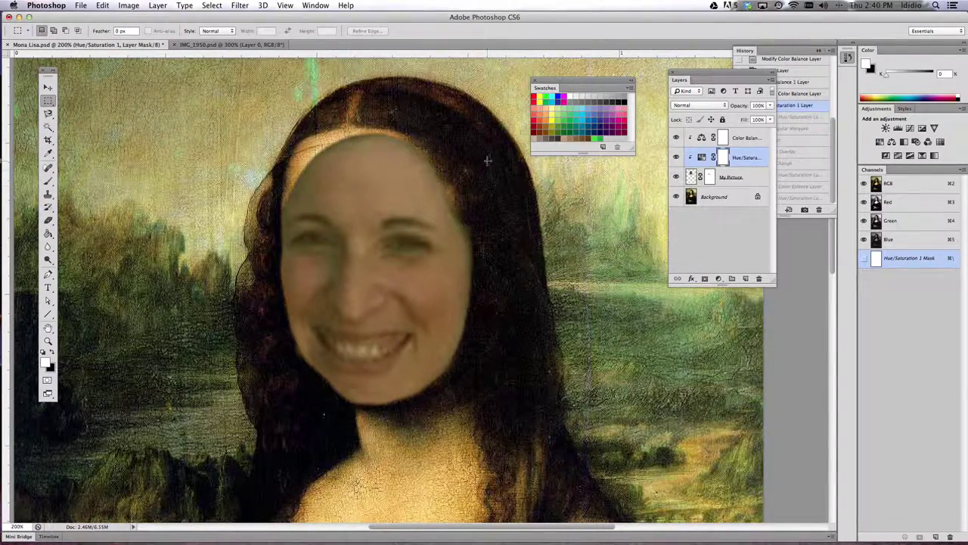
pyautogui.click(677, 176)
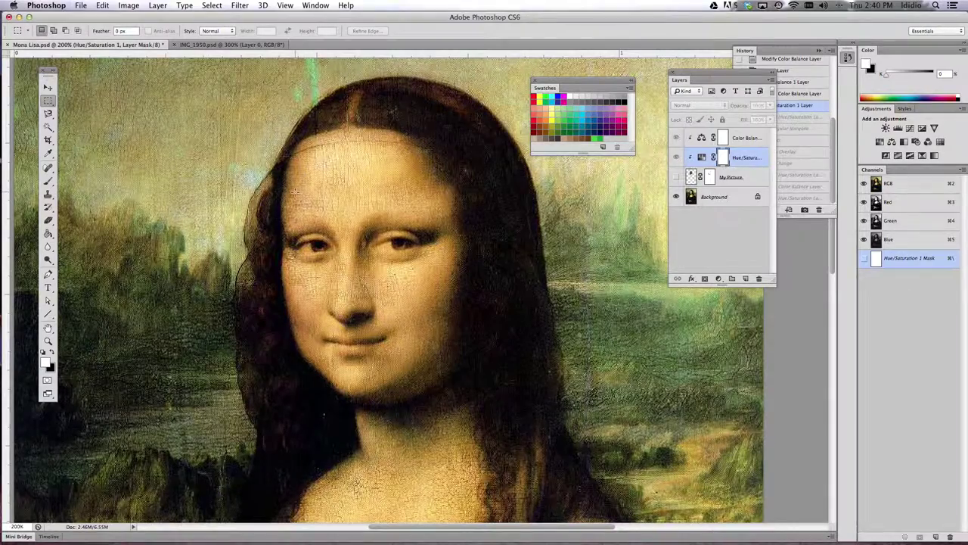
pyautogui.moveTo(292, 266); pyautogui.dragTo(327, 301)
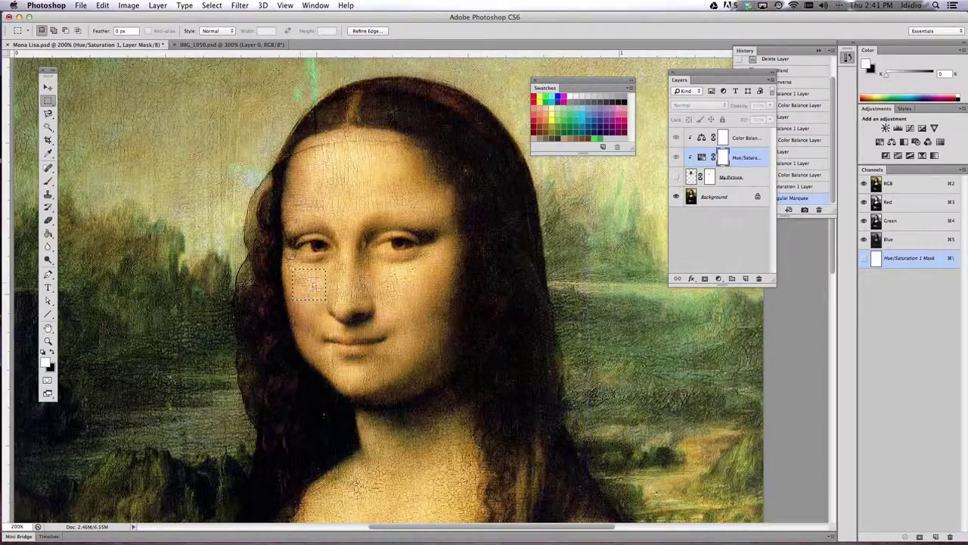
pyautogui.scroll(-5, 315, 294)
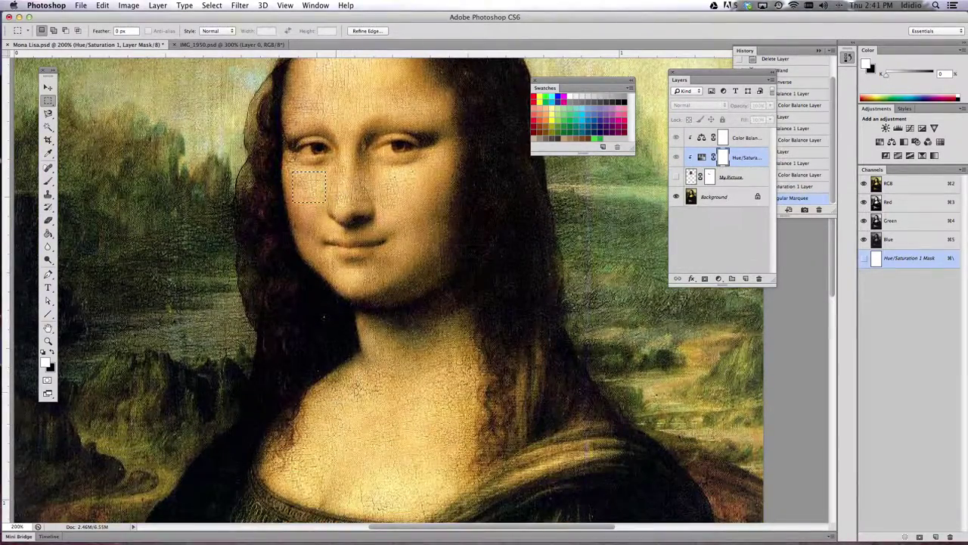
pyautogui.moveTo(353, 393); pyautogui.dragTo(354, 394)
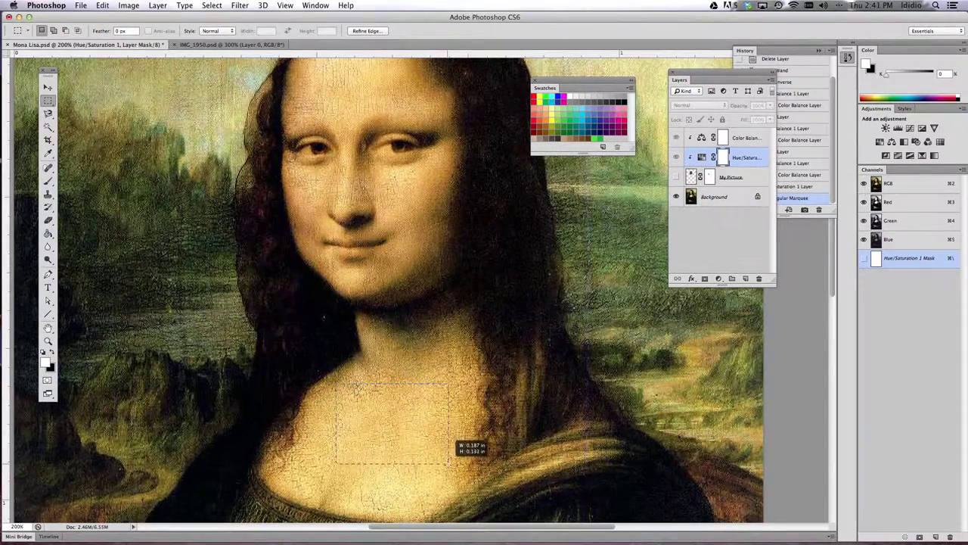
pyautogui.moveTo(447, 471); pyautogui.dragTo(448, 471)
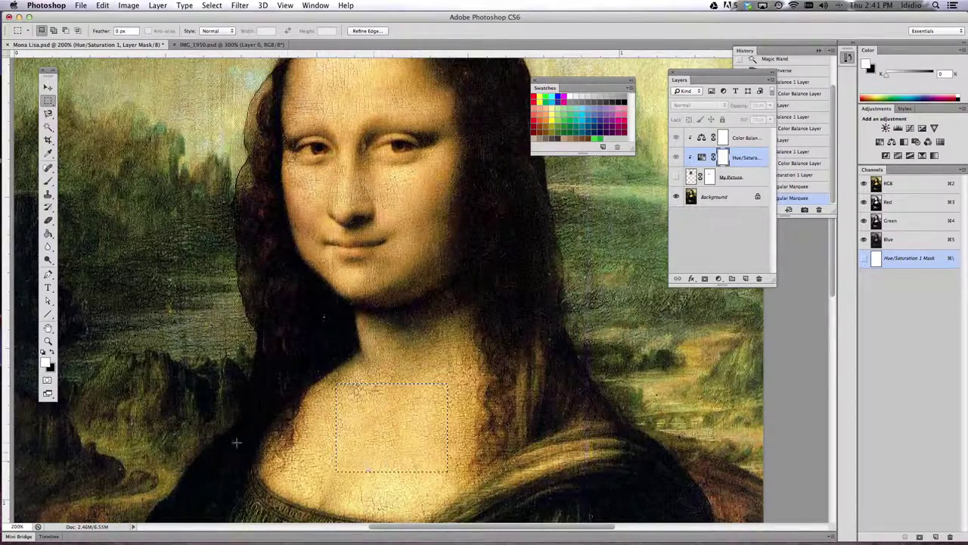
# Make the Background layer active while keeping the rectangular selection on the chest
pyautogui.click(100, 6)
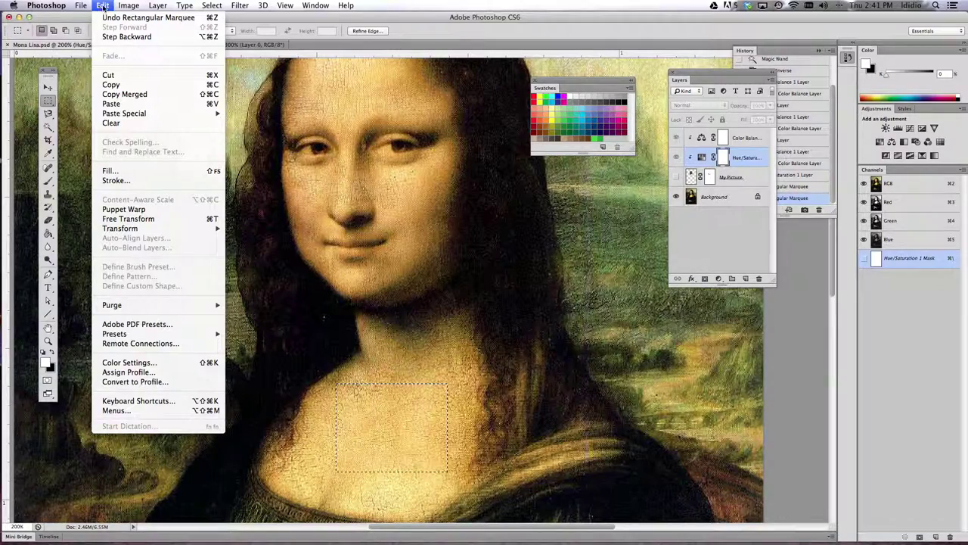
pyautogui.moveTo(129, 6)
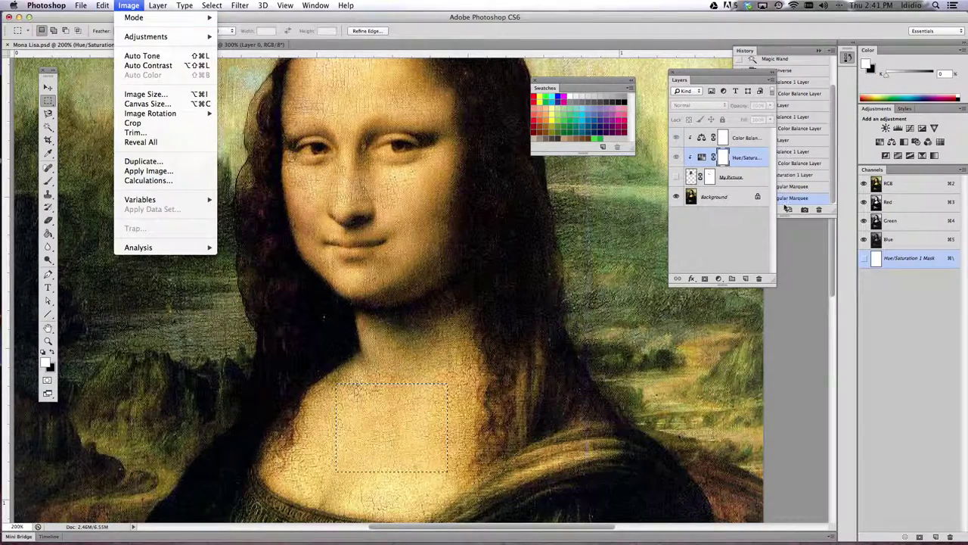
pyautogui.click(717, 211)
pyautogui.click(728, 199)
pyautogui.press('super+d')
pyautogui.press('shift+super+d')
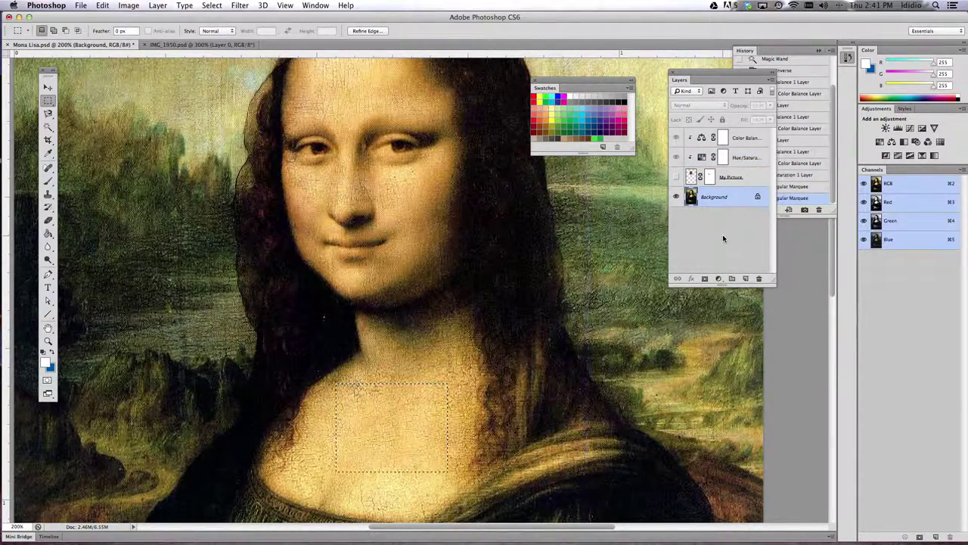
# Define the selected chest area as a pattern named Crackle
pyautogui.click(103, 6)
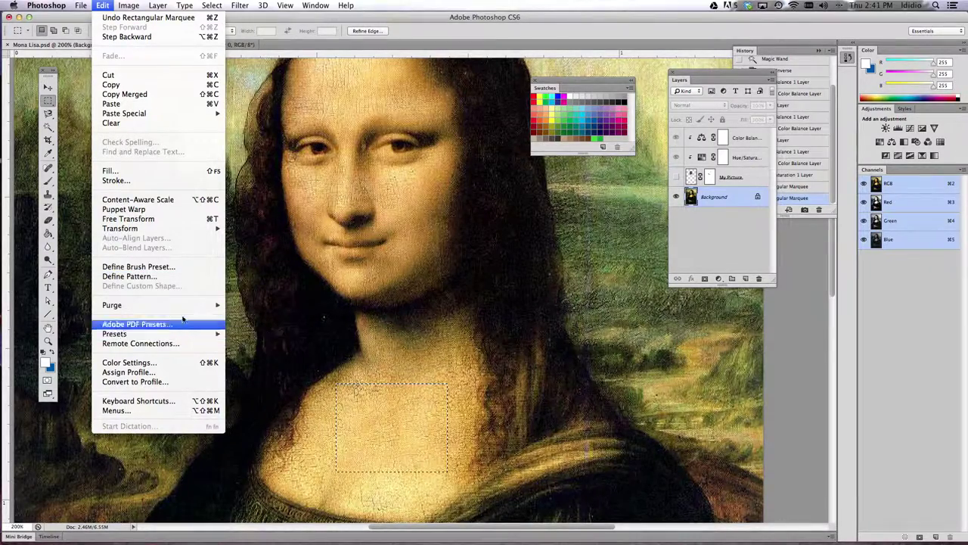
pyautogui.click(189, 276)
pyautogui.moveTo(401, 208); pyautogui.dragTo(195, 114)
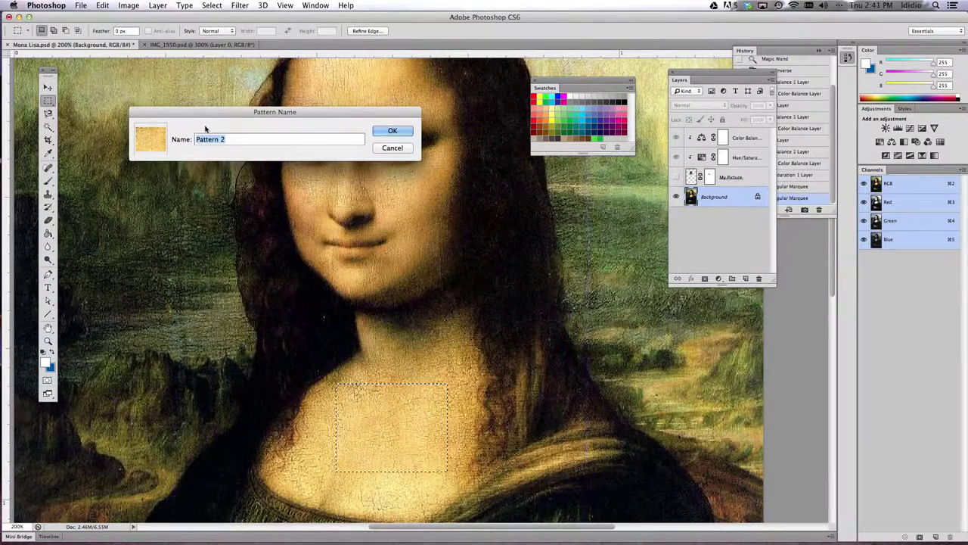
pyautogui.write('Cr')
pyautogui.write('ckle')
pyautogui.press('BackSpace')
pyautogui.press('BackSpace')
pyautogui.write('a')
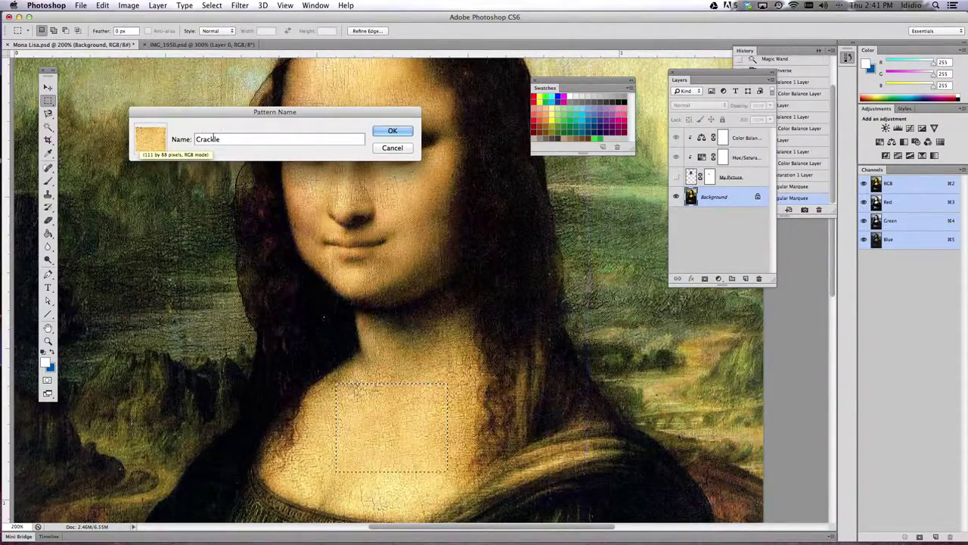
pyautogui.click(393, 131)
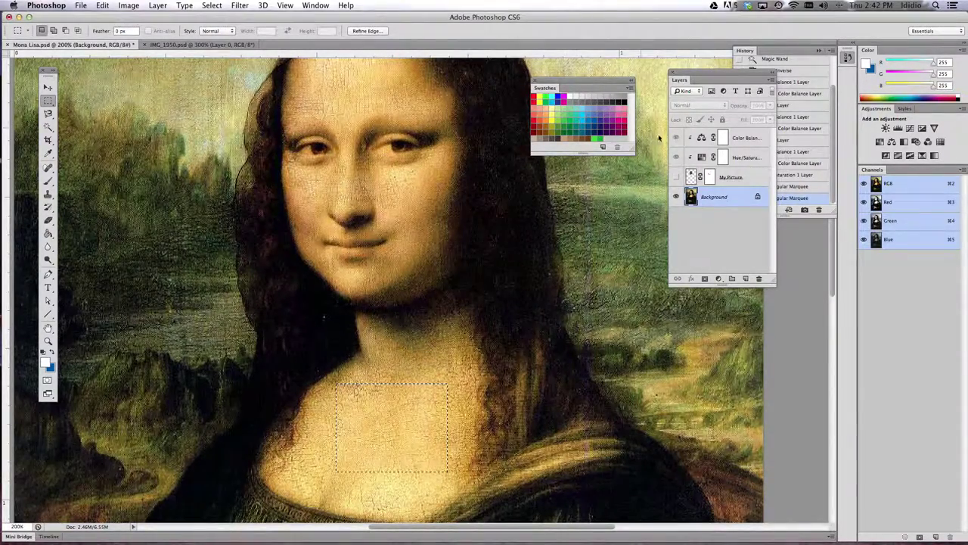
# Show the My Picture layer again and give it a Pattern Overlay effect using the Crackle pattern
pyautogui.click(676, 177)
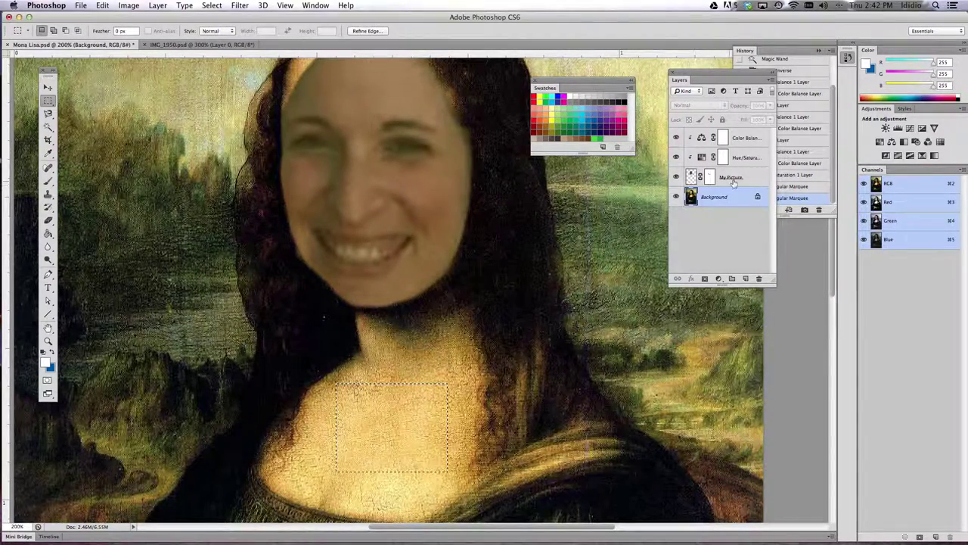
pyautogui.doubleClick(756, 180)
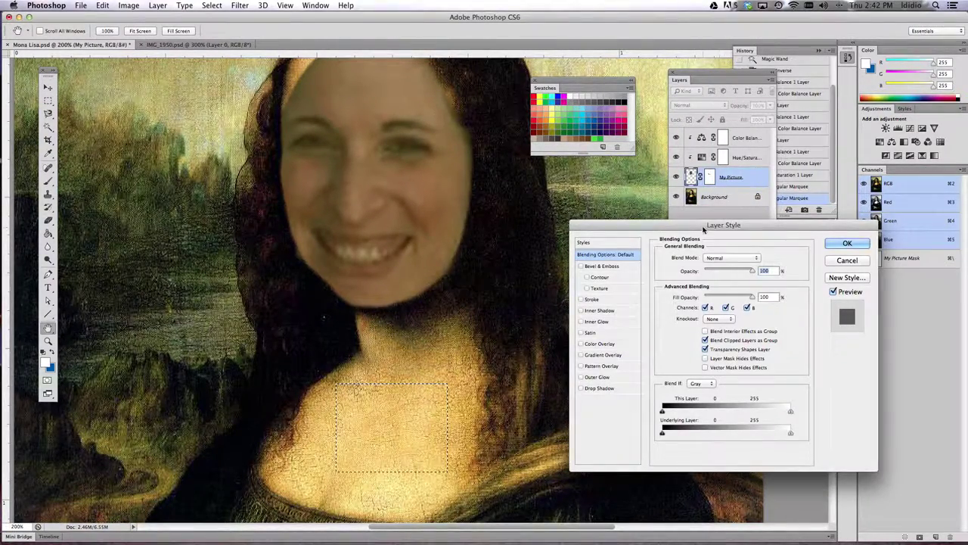
pyautogui.moveTo(688, 216); pyautogui.dragTo(654, 175)
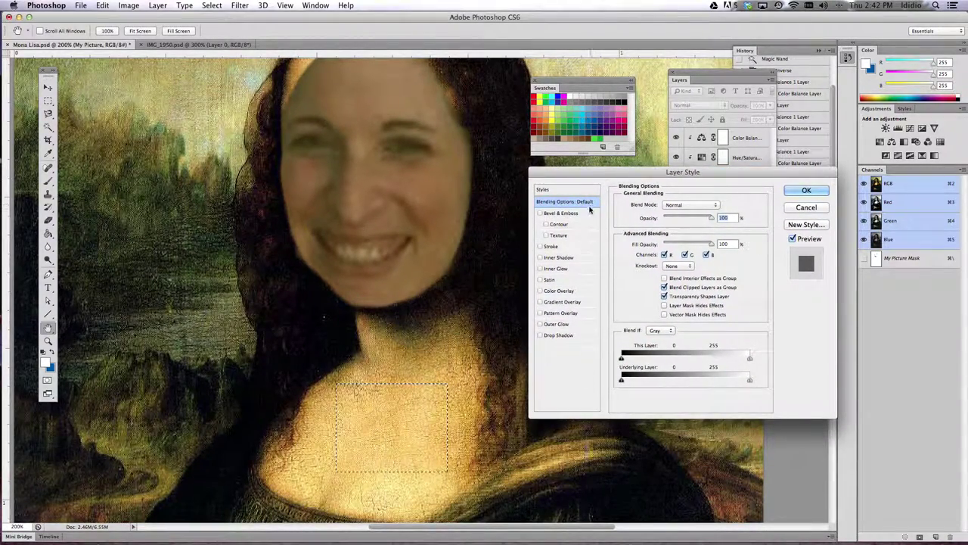
pyautogui.click(586, 314)
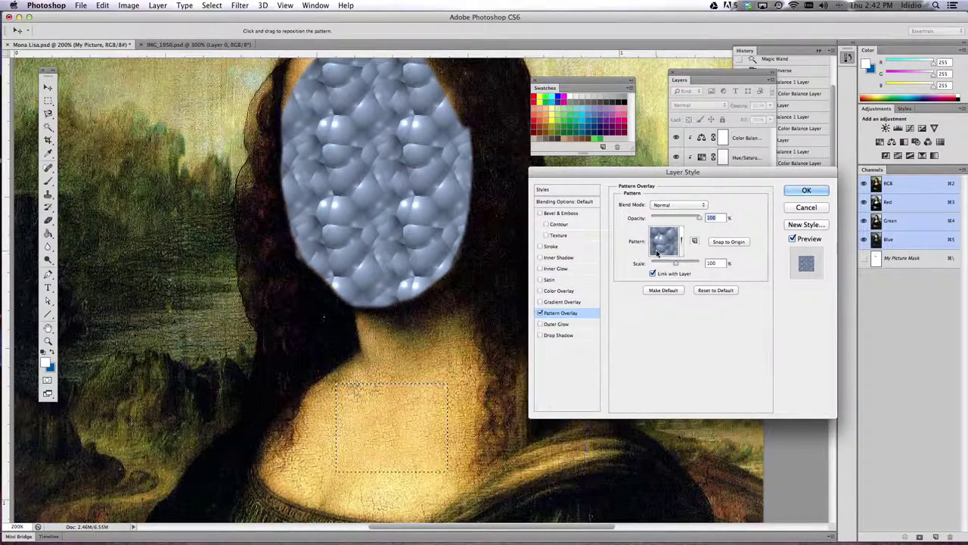
pyautogui.click(682, 245)
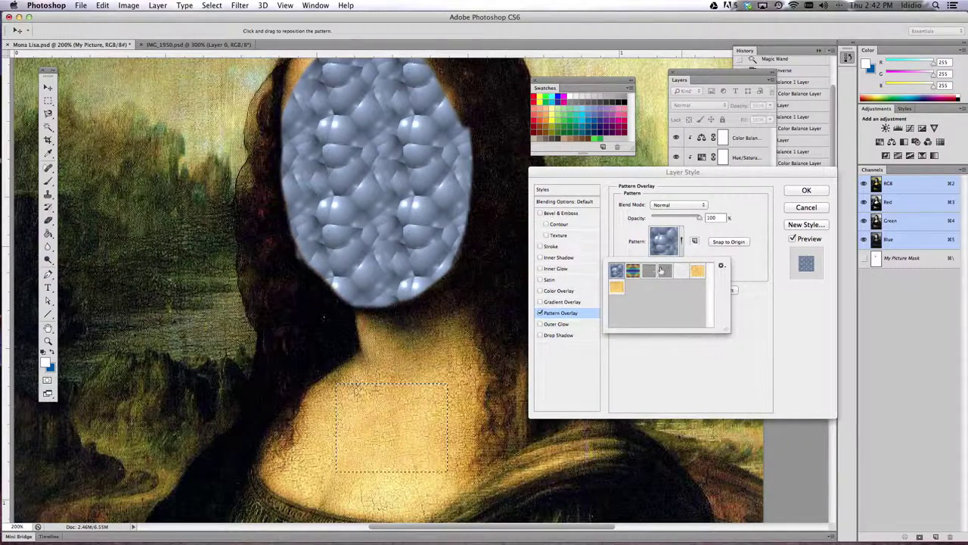
pyautogui.click(617, 290)
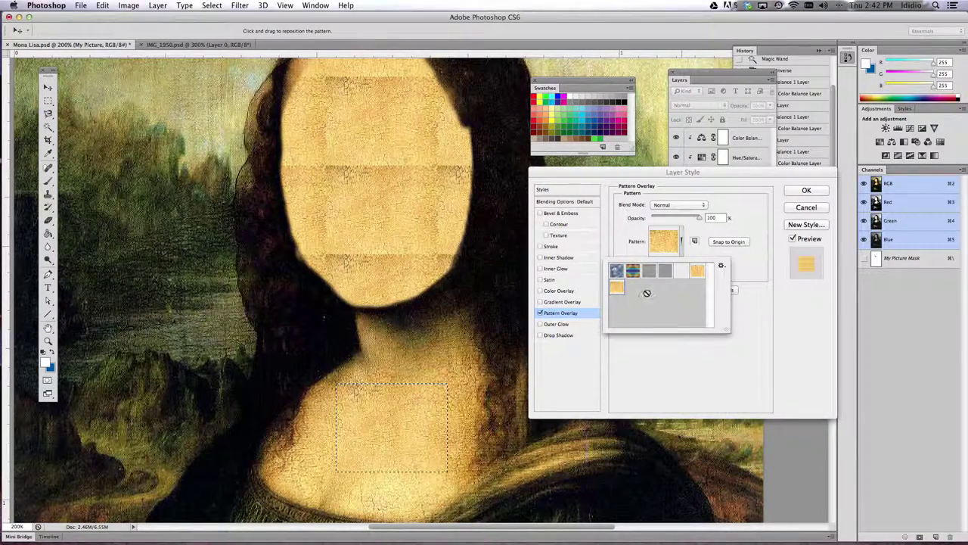
pyautogui.click(752, 326)
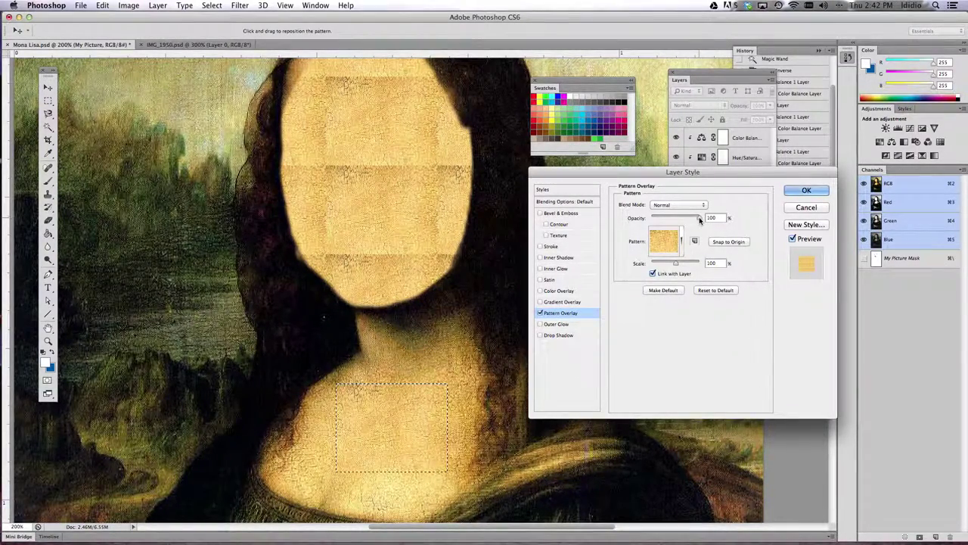
# Set the Pattern Overlay opacity to 28%, apply the layer style and clear the chest selection
pyautogui.moveTo(699, 220); pyautogui.dragTo(665, 218)
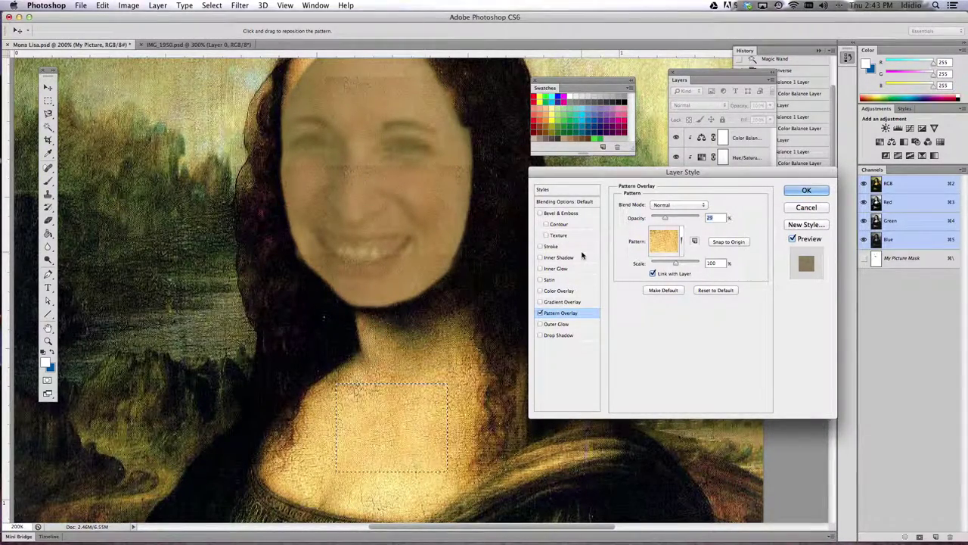
pyautogui.click(801, 193)
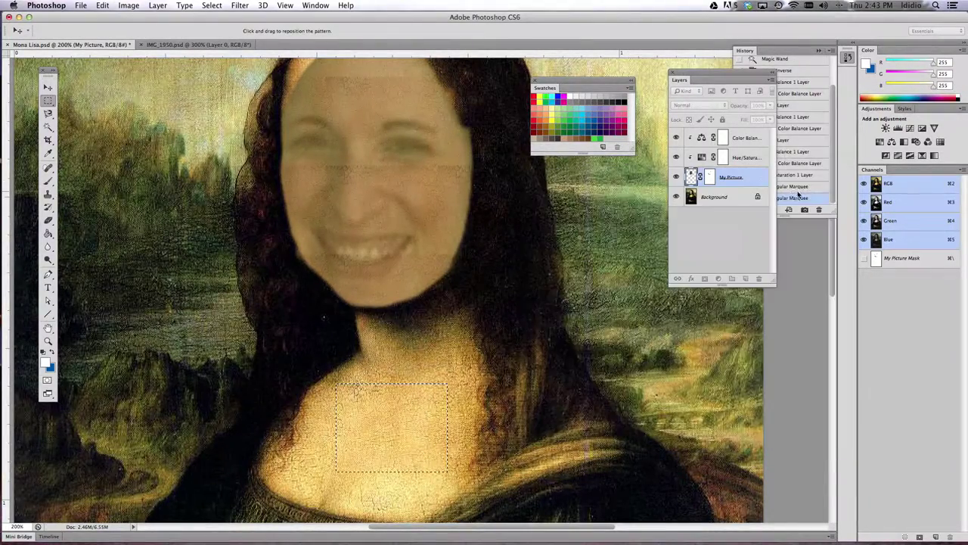
pyautogui.scroll(3, 458, 210)
pyautogui.press('super+d')
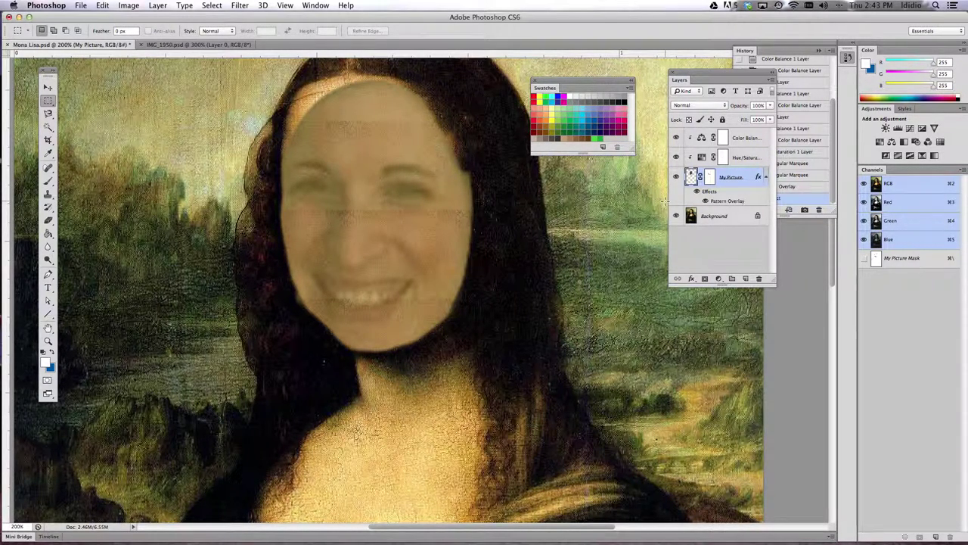
# Adjust the Hue/Saturation layer above the face to saturation +13 and lightness -2, and fine-tune its hue
pyautogui.click(726, 158)
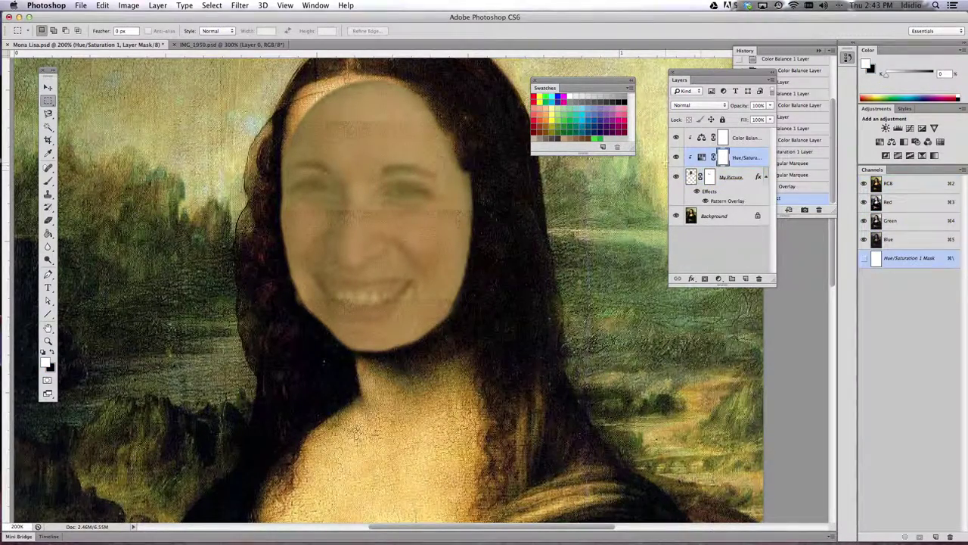
pyautogui.press('super+2')
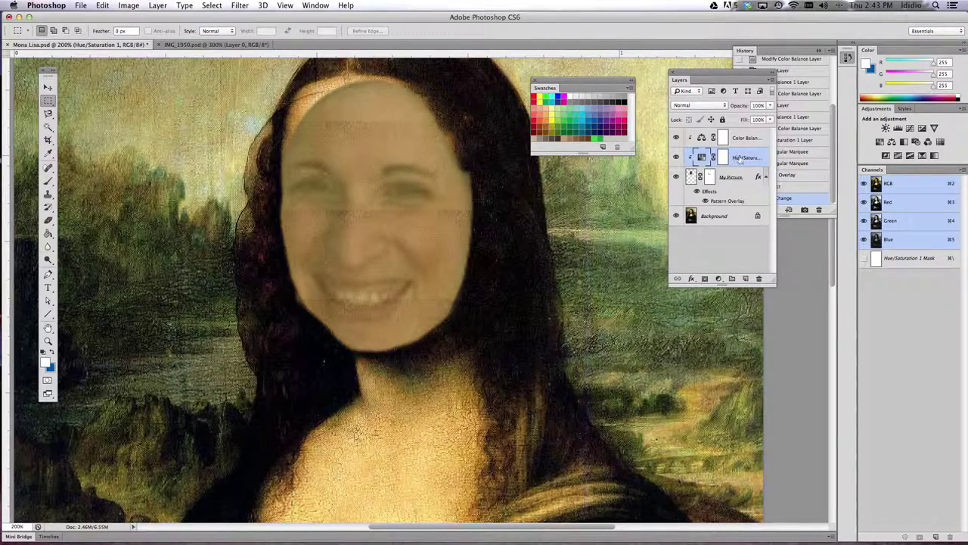
pyautogui.doubleClick(702, 157)
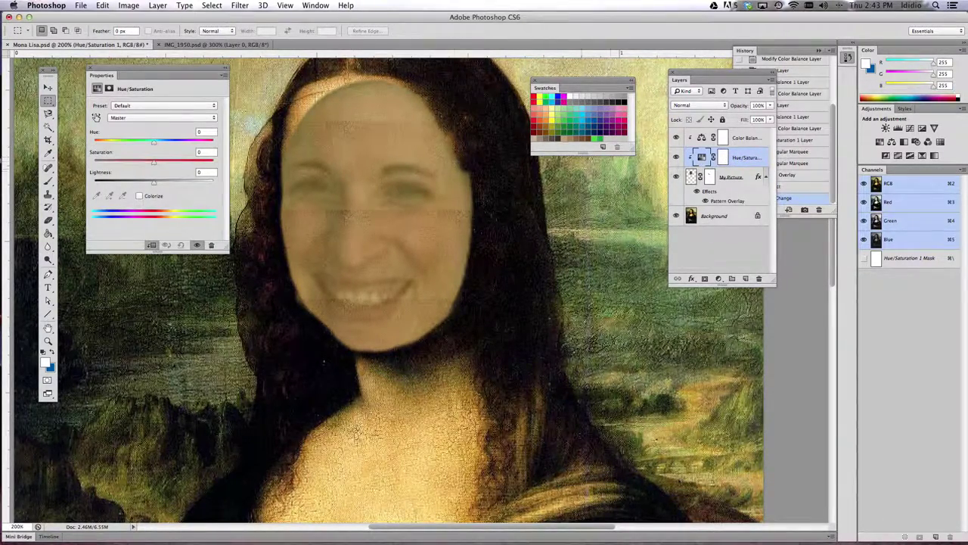
pyautogui.moveTo(154, 161); pyautogui.dragTo(149, 165)
pyautogui.moveTo(142, 161); pyautogui.dragTo(156, 183)
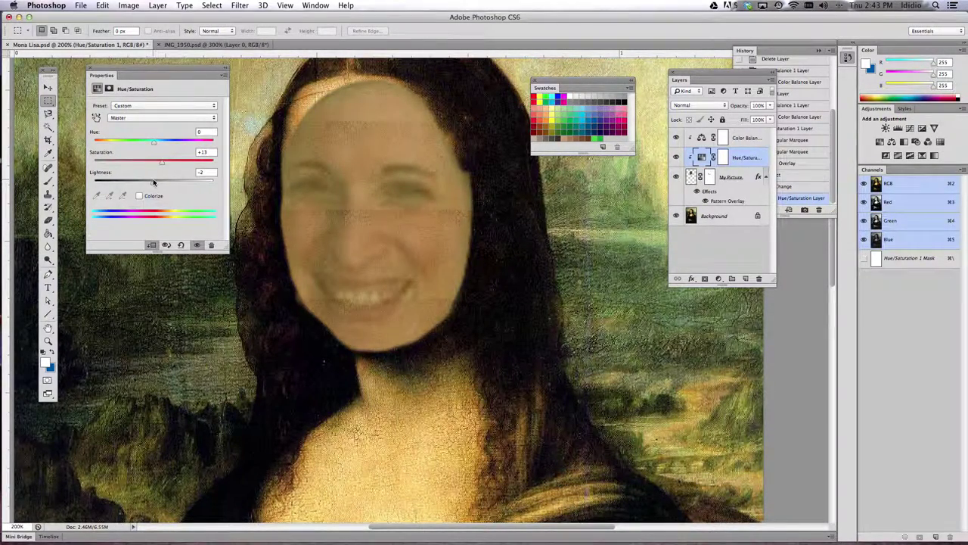
pyautogui.moveTo(155, 143); pyautogui.dragTo(152, 142)
pyautogui.click(90, 70)
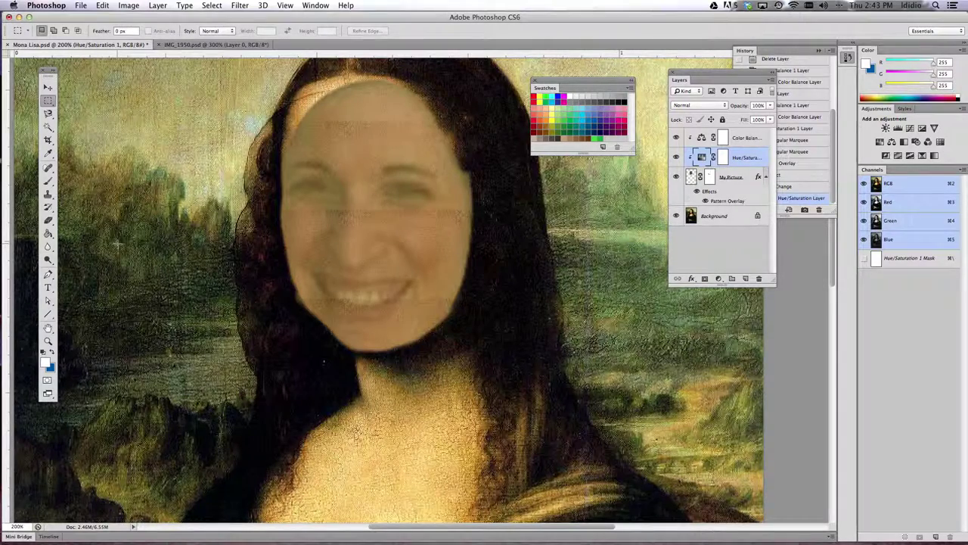
# Save the Mona Lisa document
pyautogui.click(80, 5)
pyautogui.click(99, 111)
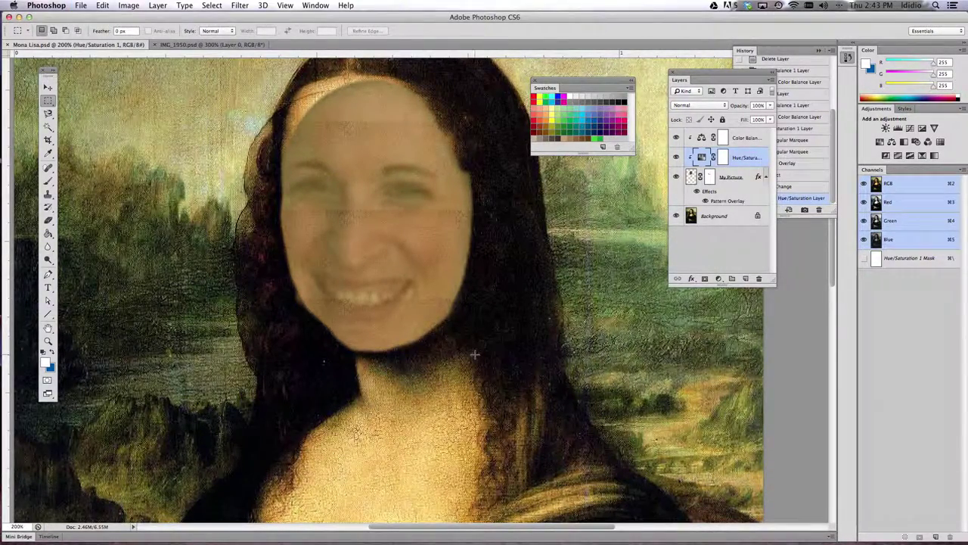